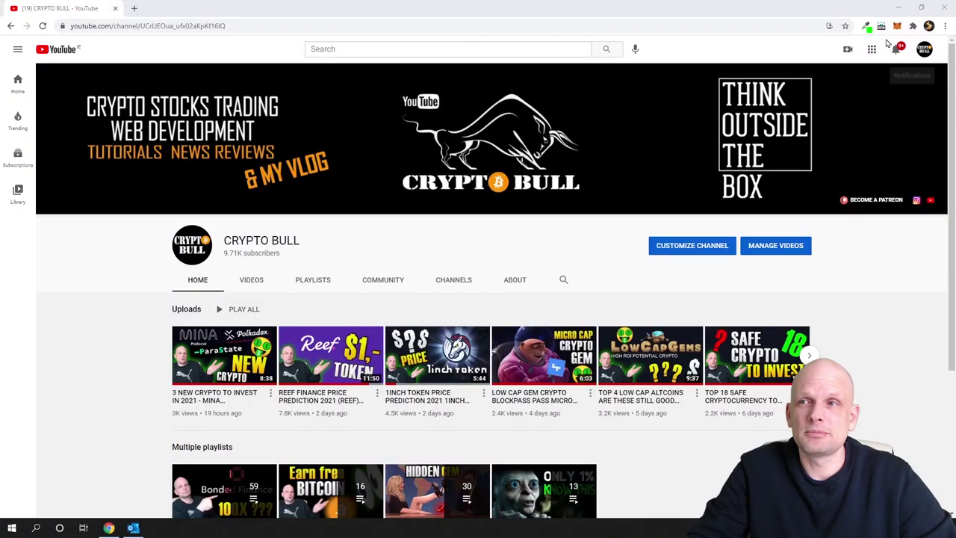
Step: Open the MetaMask wallet and expand it to its full-page view in a separate browser tab
left_click(899, 27)
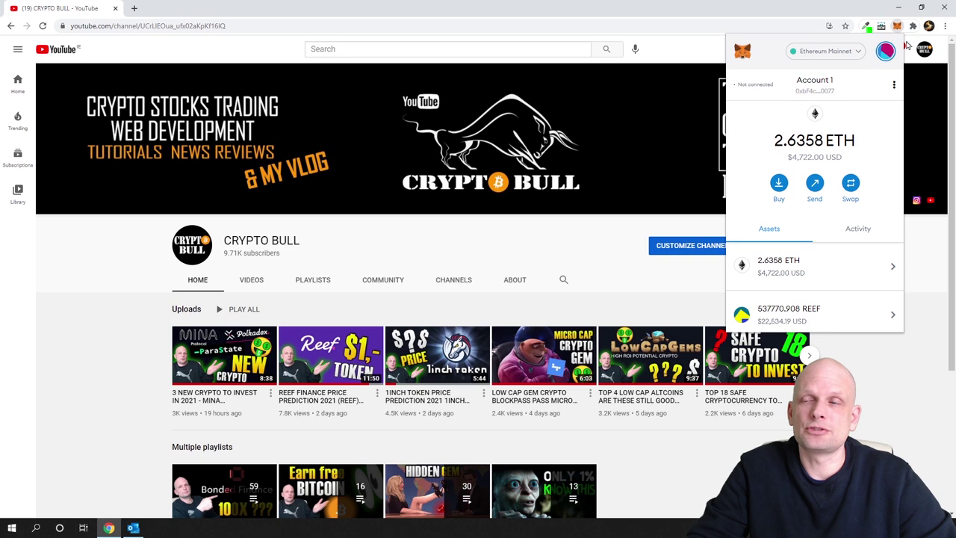
left_click(894, 87)
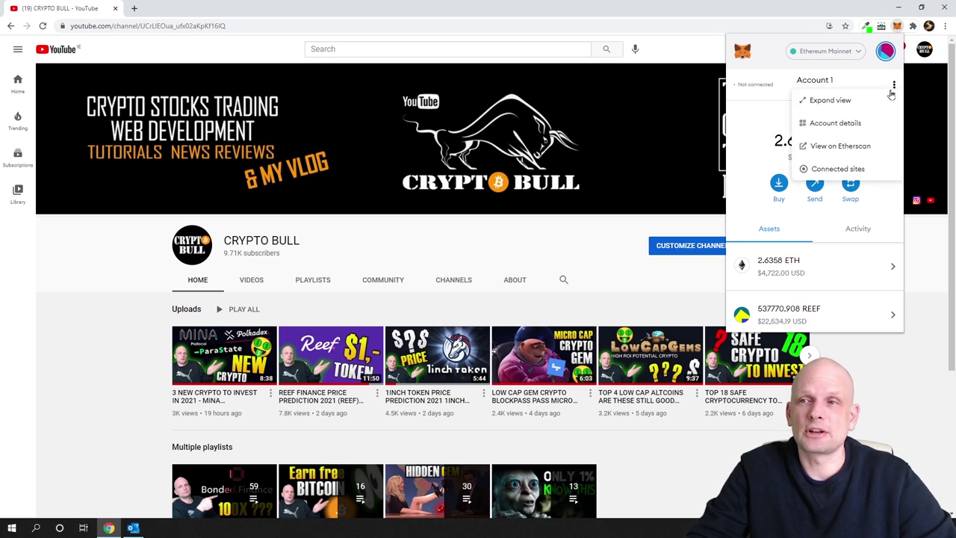
left_click(837, 106)
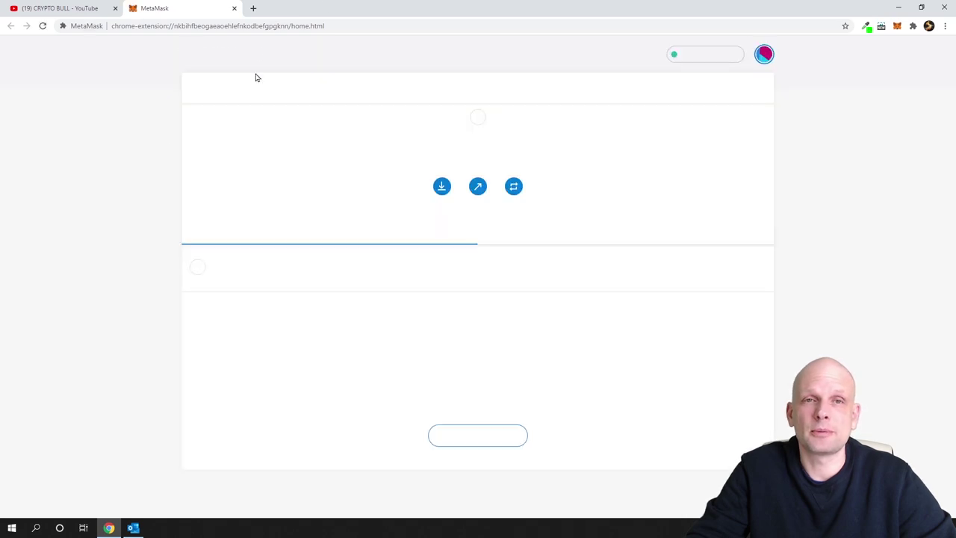
Step: Go to uniswap.org in a new browser tab, launch the Uniswap swap app, and close the Uniswap home page
left_click(253, 8)
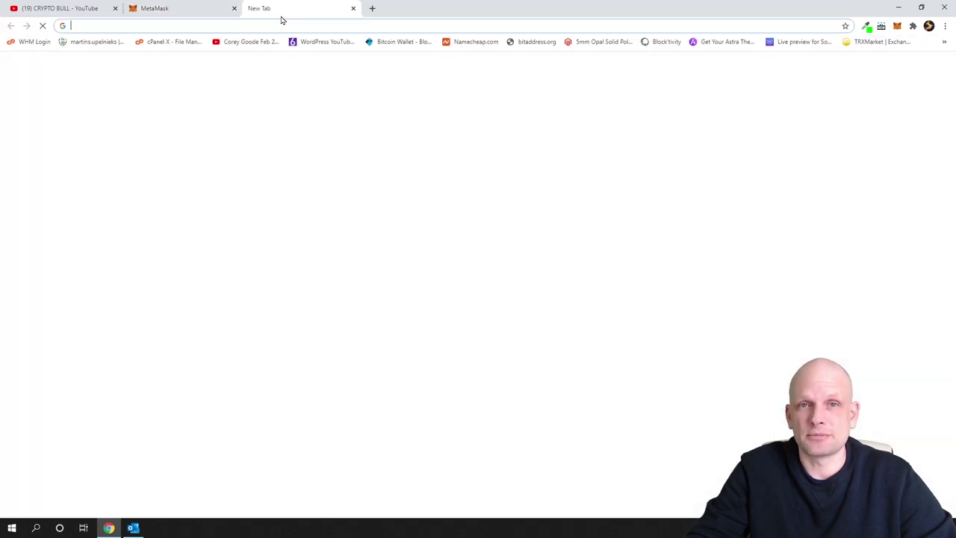
type("uni")
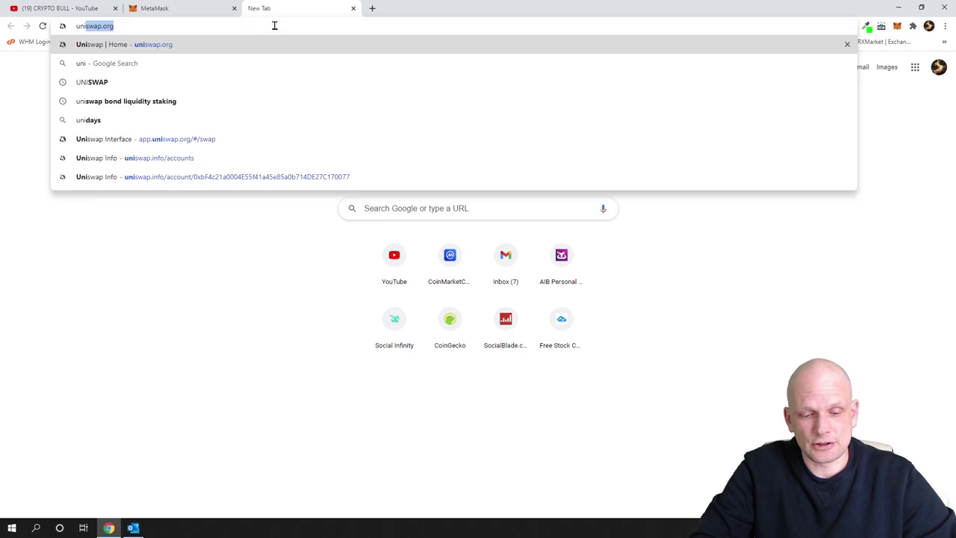
type("swap")
key("Return")
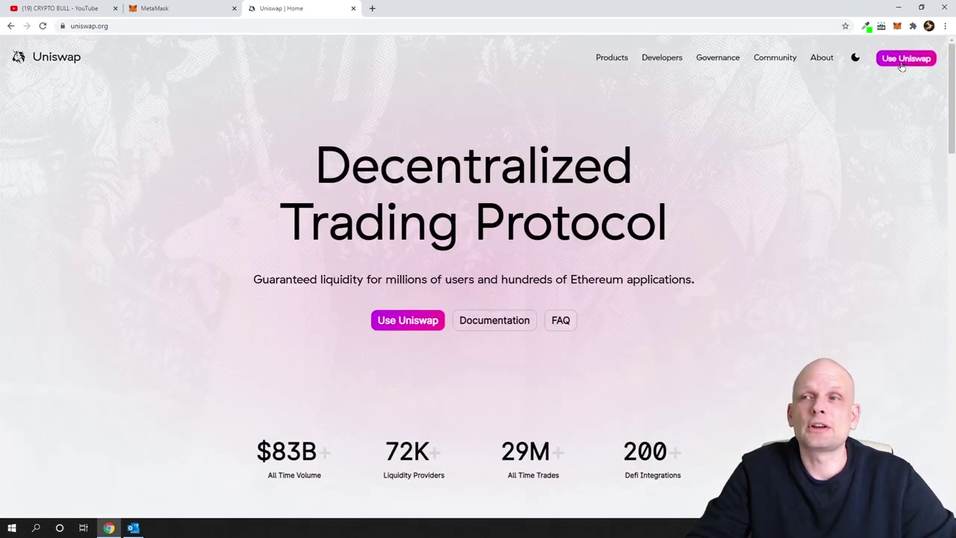
left_click(901, 65)
left_click(275, 11)
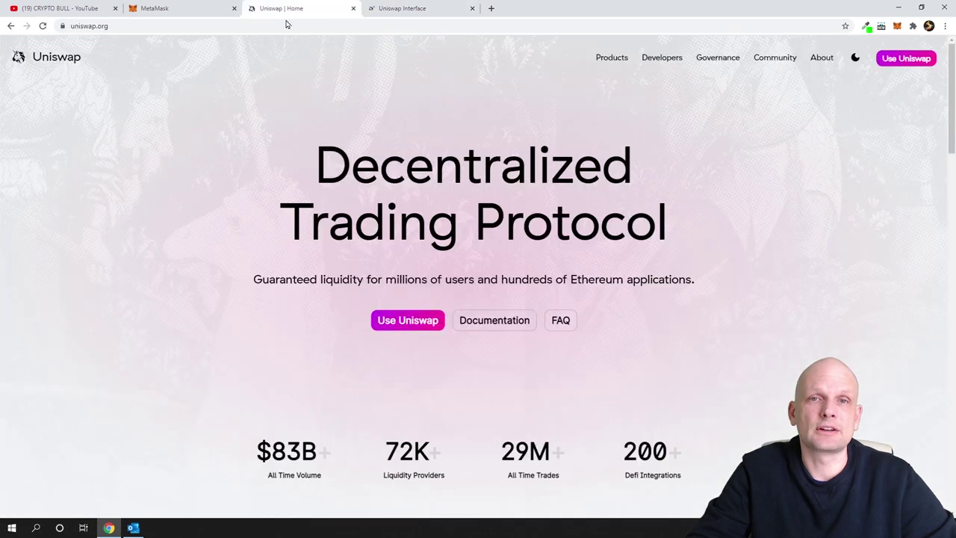
left_click(353, 9)
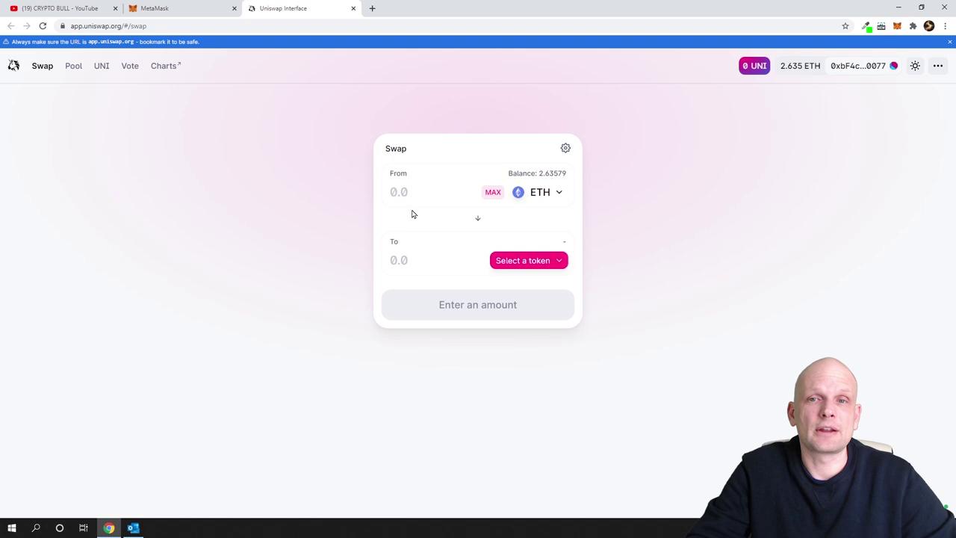
Step: Open CoinMarketCap in a new browser tab and find the Reef (REEF) token's page
left_click(373, 9)
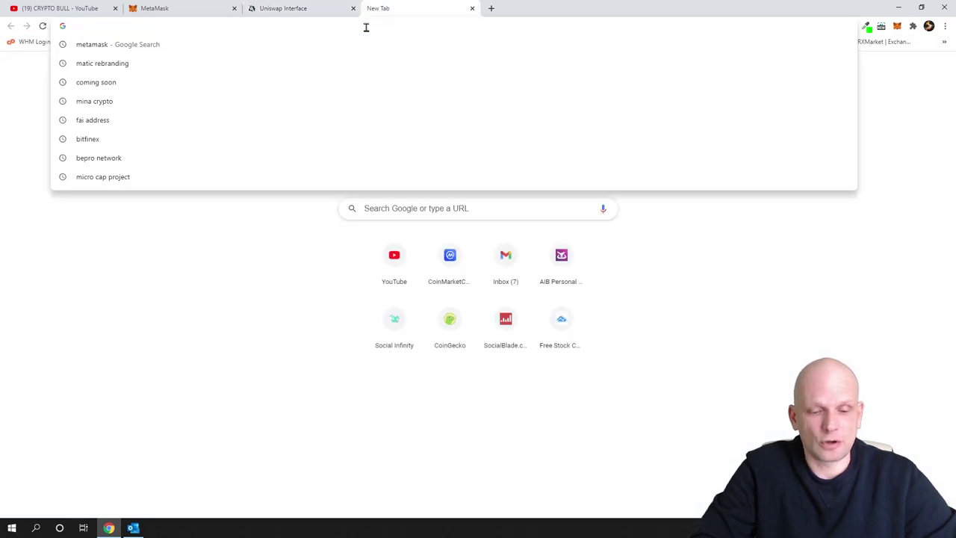
type("coinm")
key("Return")
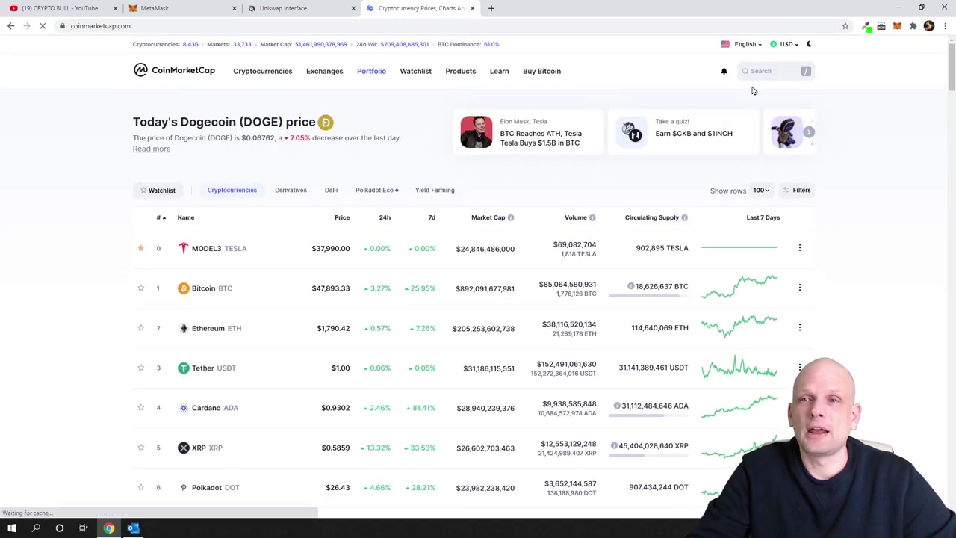
left_click(765, 75)
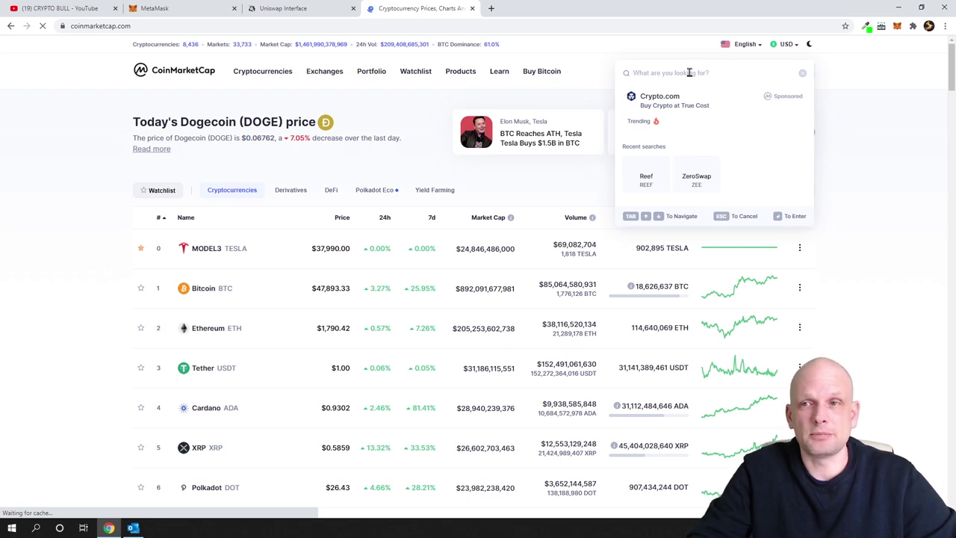
type("reef")
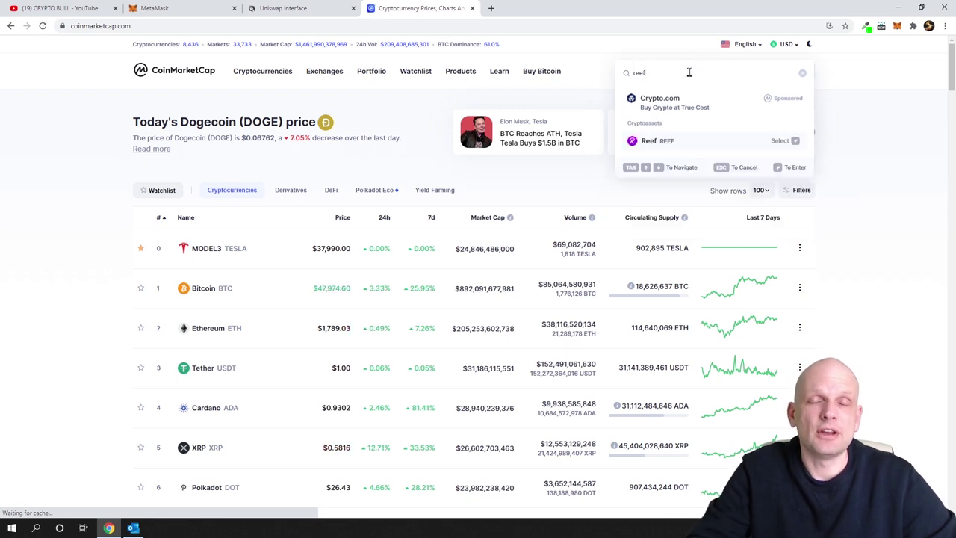
left_click(660, 142)
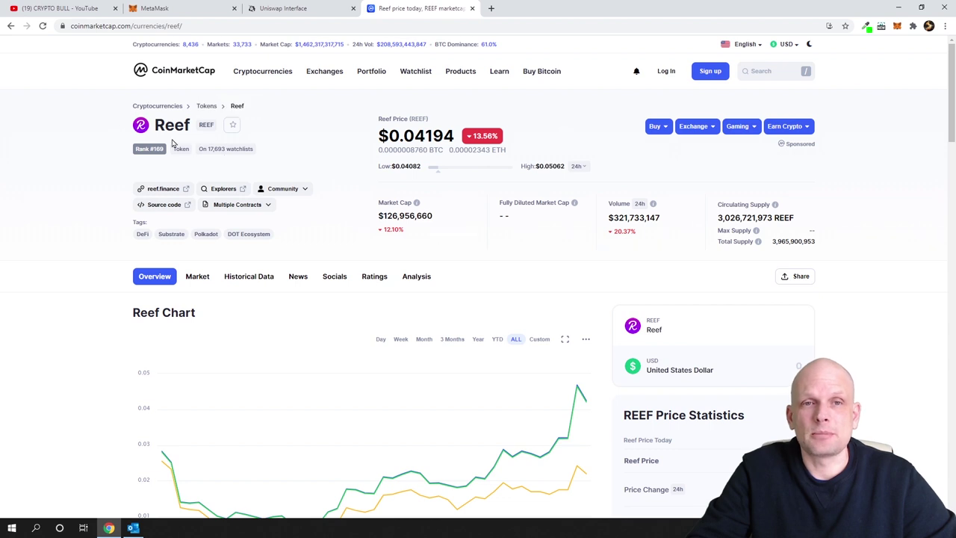
Step: Copy the REEF contract address from its Etherscan explorer page and close that page
left_click(221, 191)
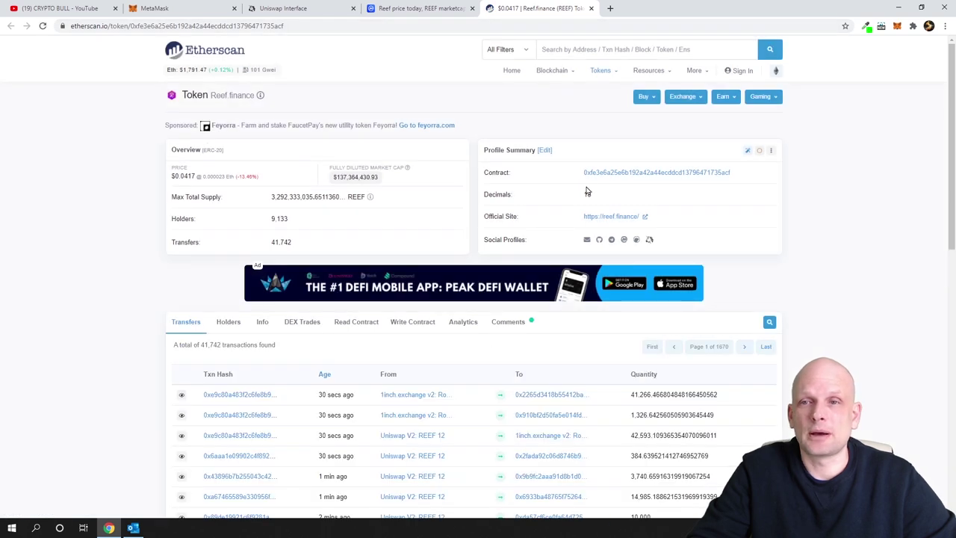
left_click_drag(583, 172, 732, 176)
left_click(732, 176)
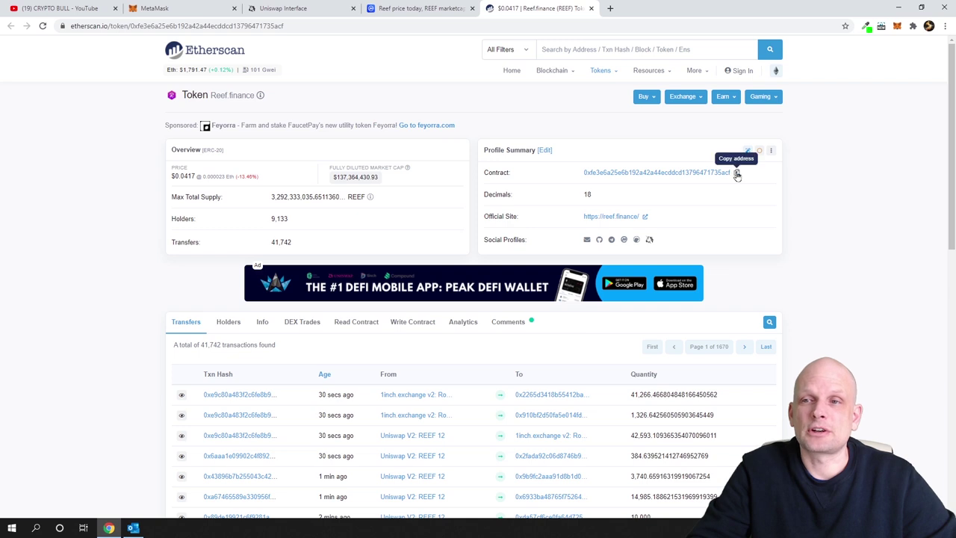
left_click(737, 173)
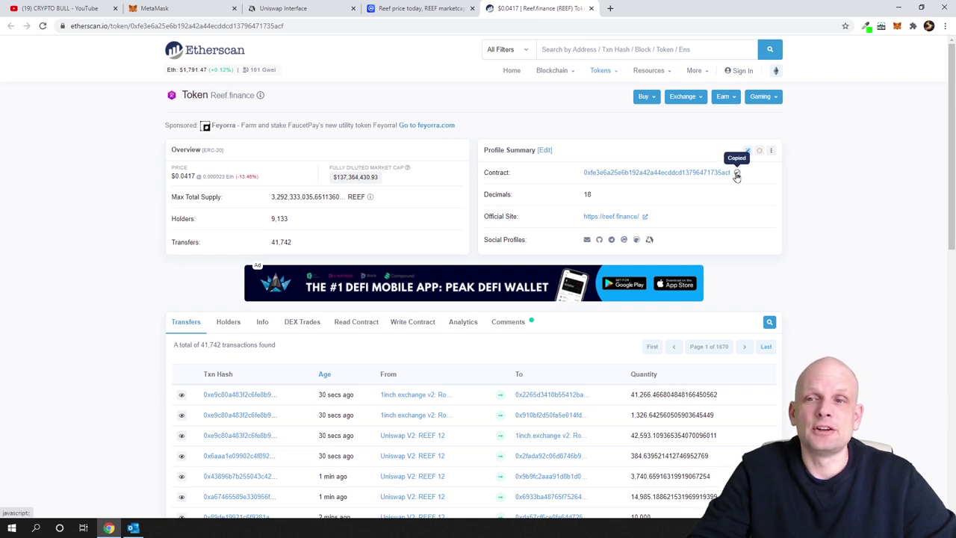
left_click(591, 10)
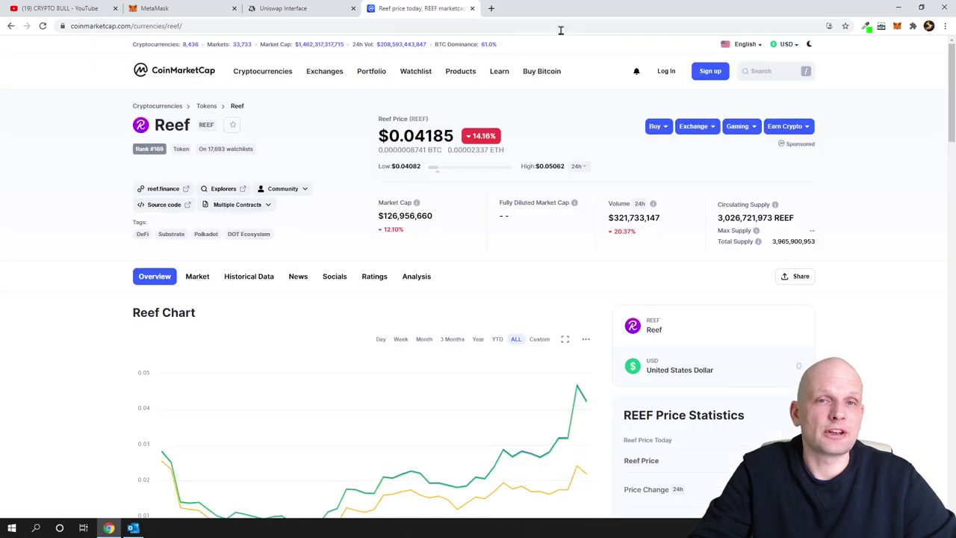
Step: Switch to Uniswap, open its analytics charts, and find the Reef.finance token using the copied contract address
left_click(270, 8)
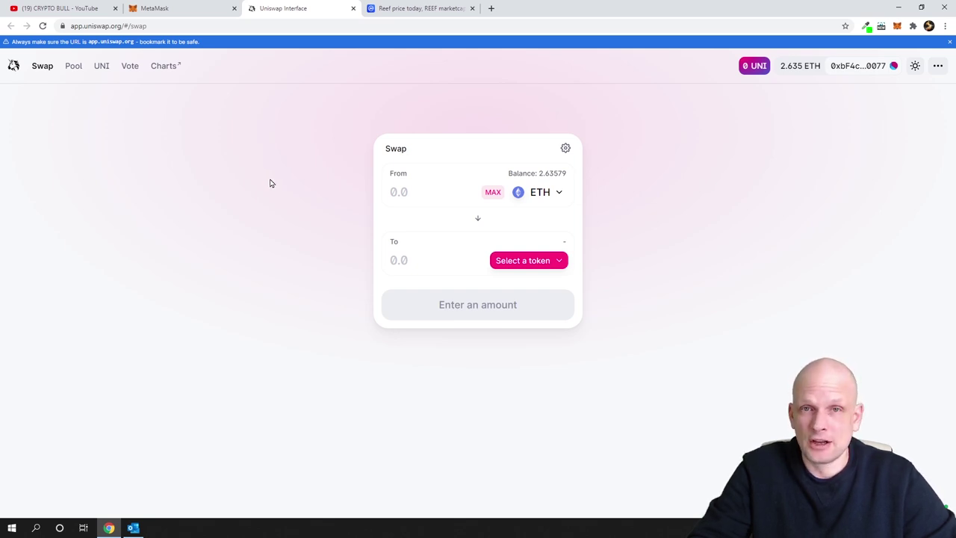
left_click(163, 68)
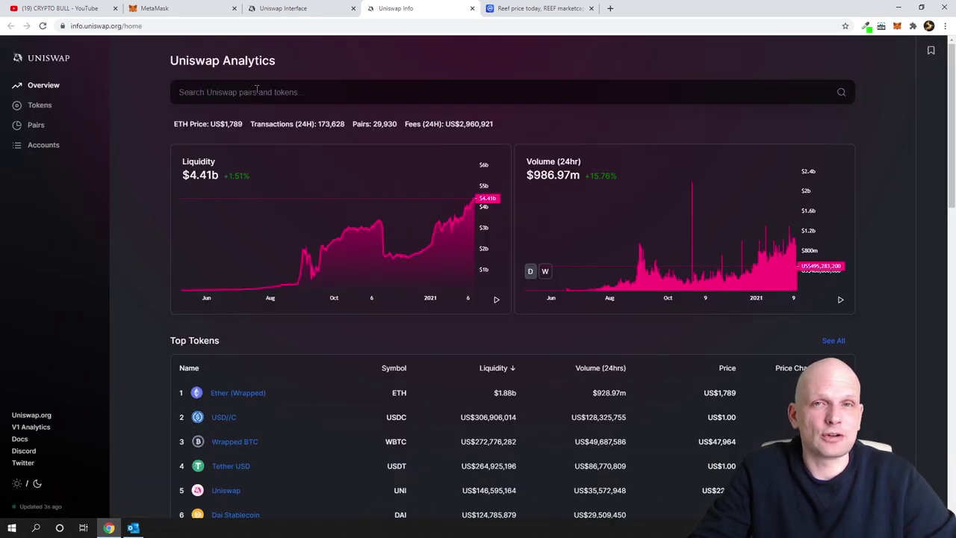
left_click(256, 89)
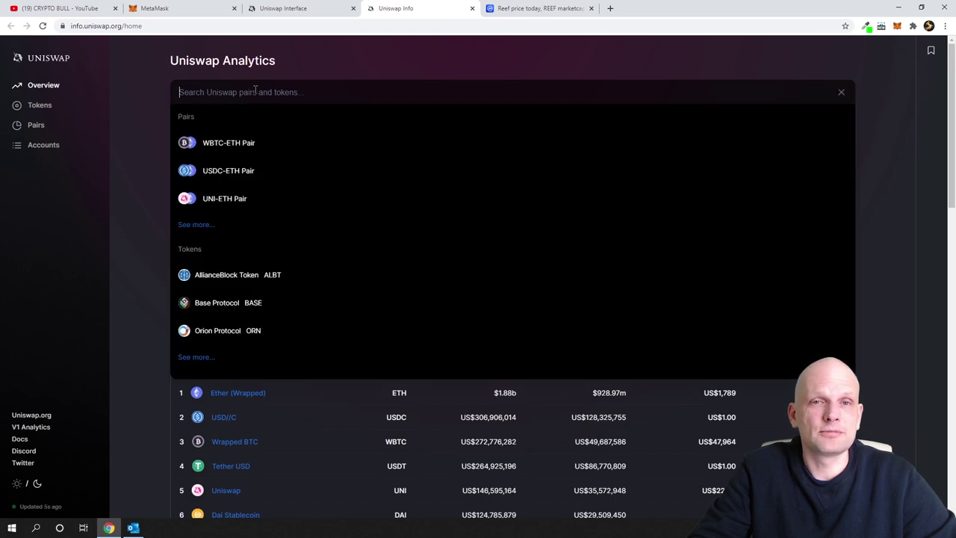
right_click(213, 91)
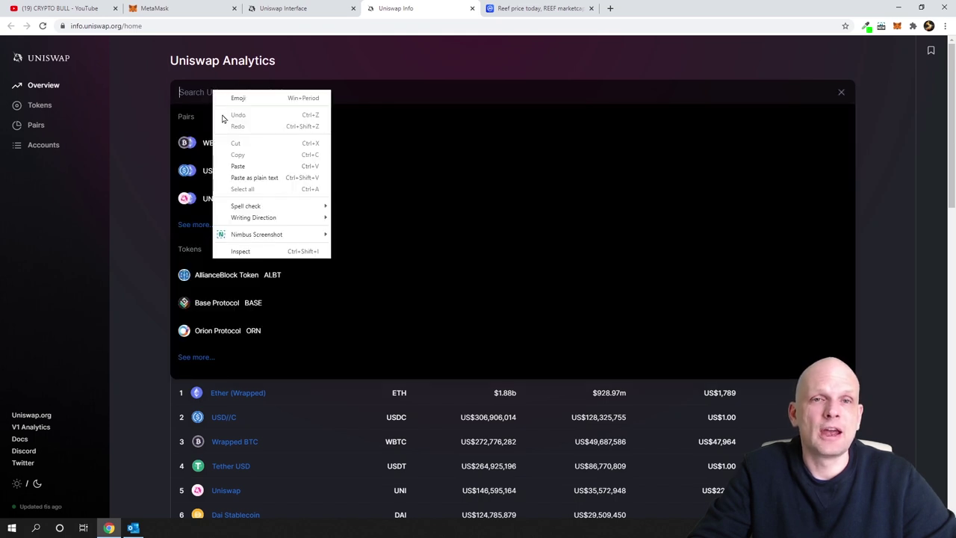
left_click(237, 166)
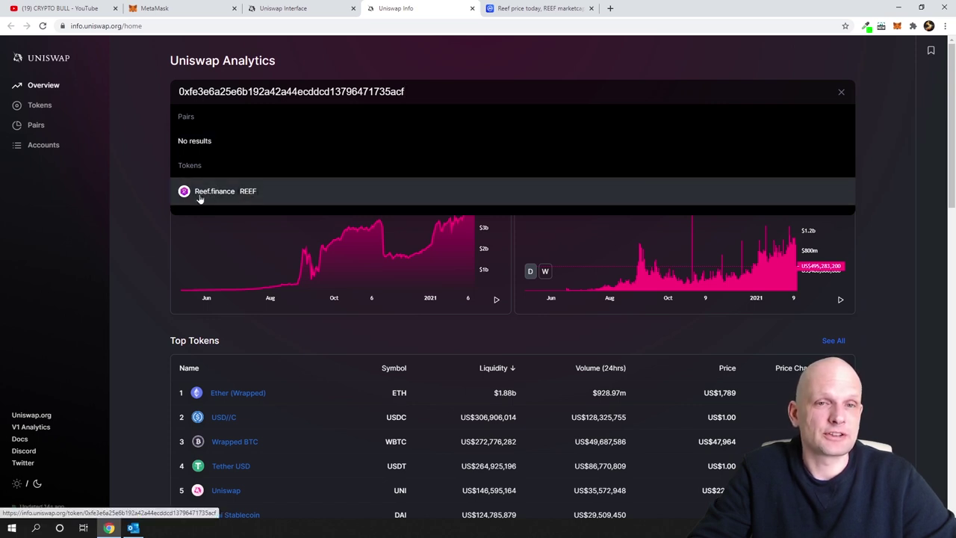
left_click(229, 192)
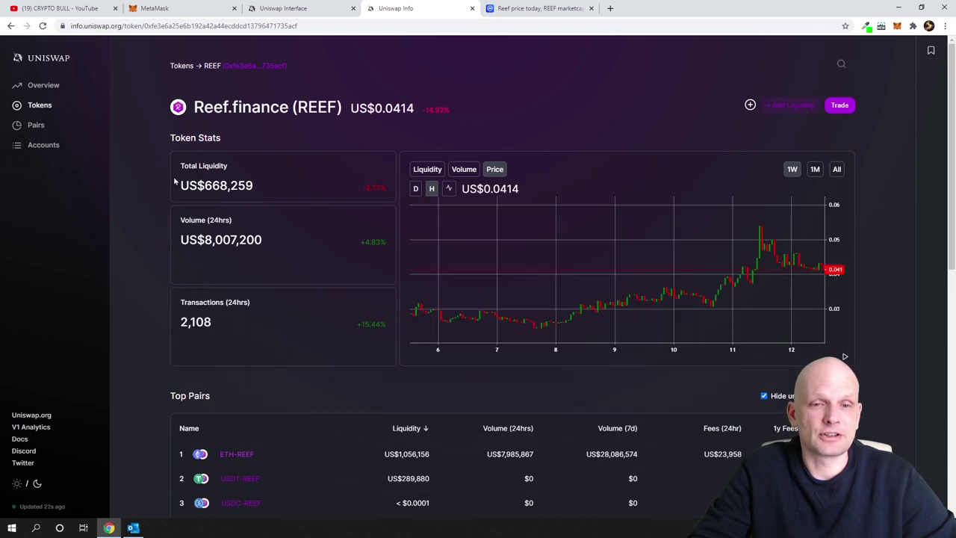
Step: Open the ETH-REEF pair from the Reef.finance token's Top Pairs list
scroll(164, 209, "down", 1)
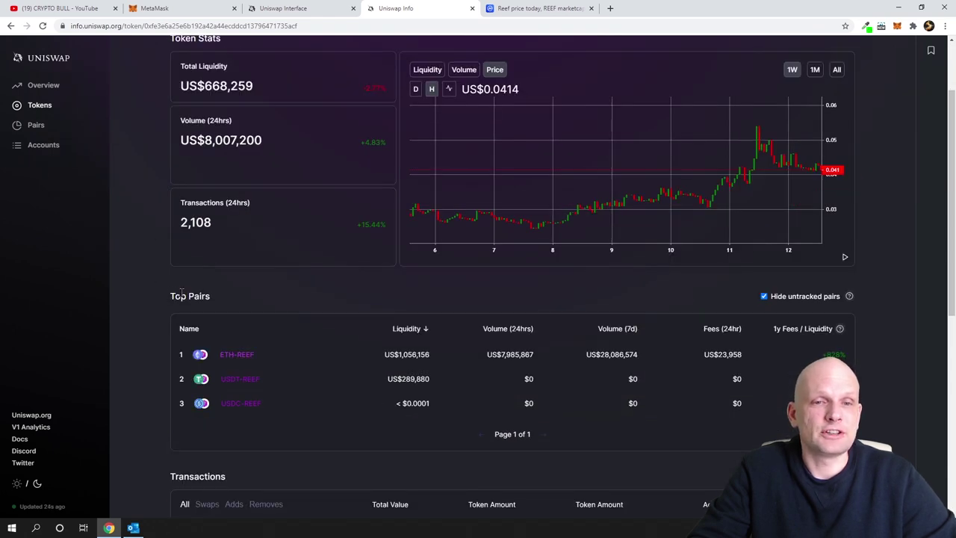
left_click_drag(177, 295, 212, 317)
scroll(209, 317, "down", 1)
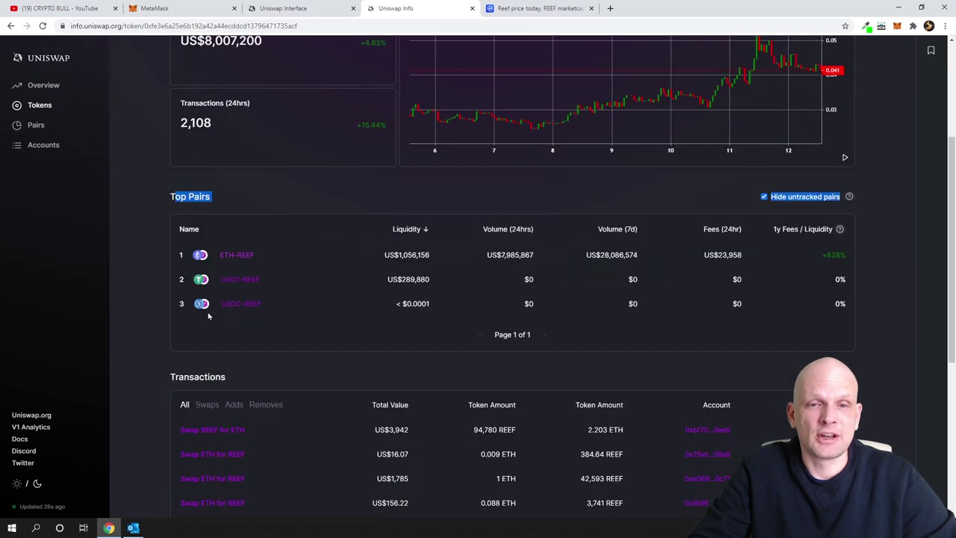
left_click(226, 257)
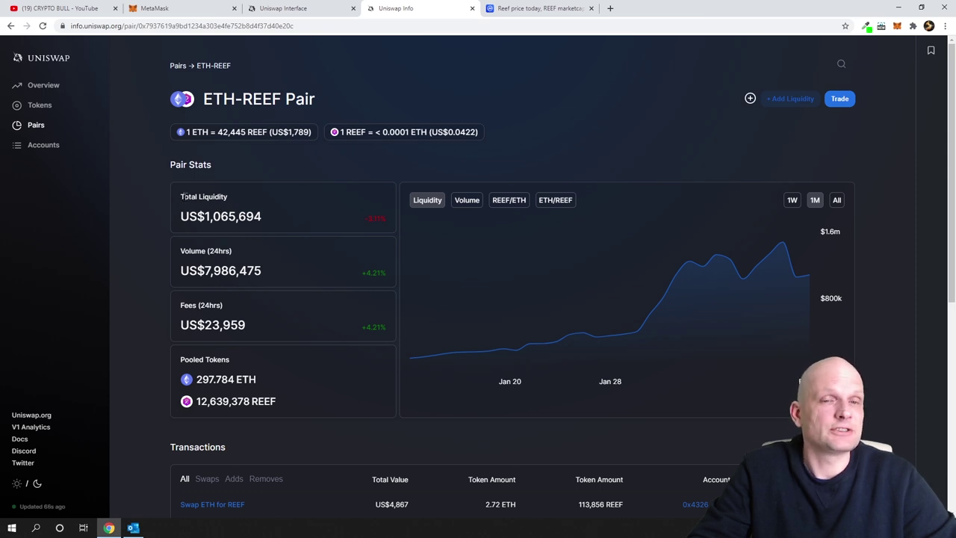
Step: Examine the ETH-REEF pair's total liquidity and pooled token amounts in the pair stats
triple_click(231, 197)
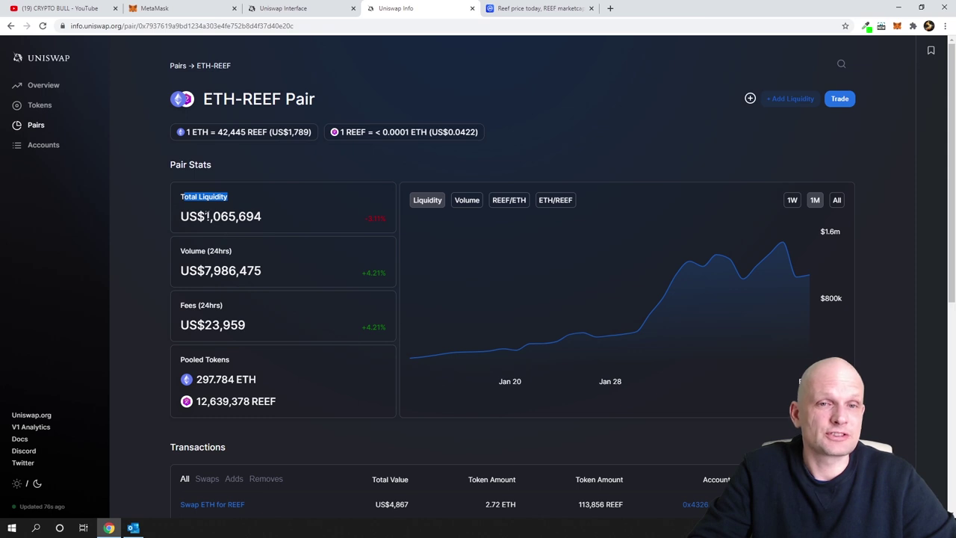
left_click_drag(206, 216, 274, 220)
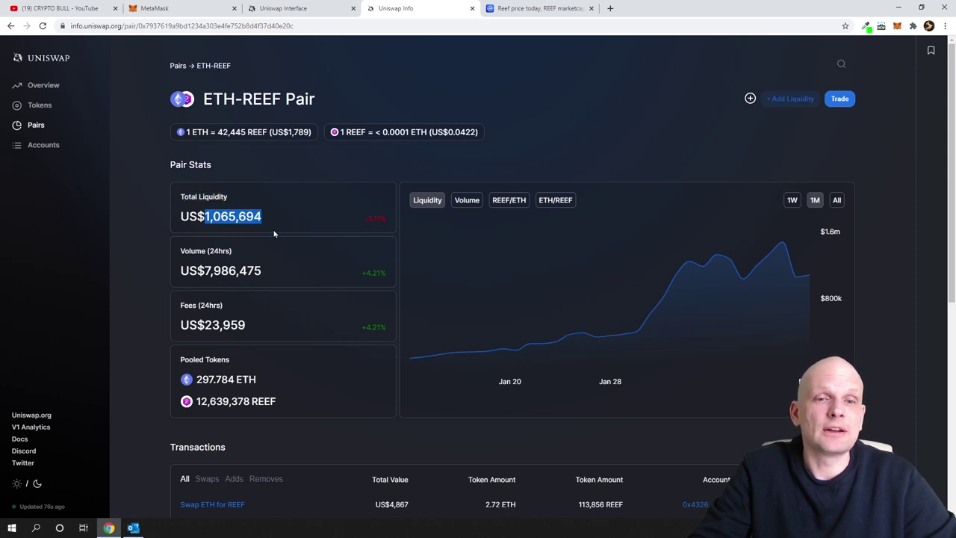
scroll(273, 233, "down", 1)
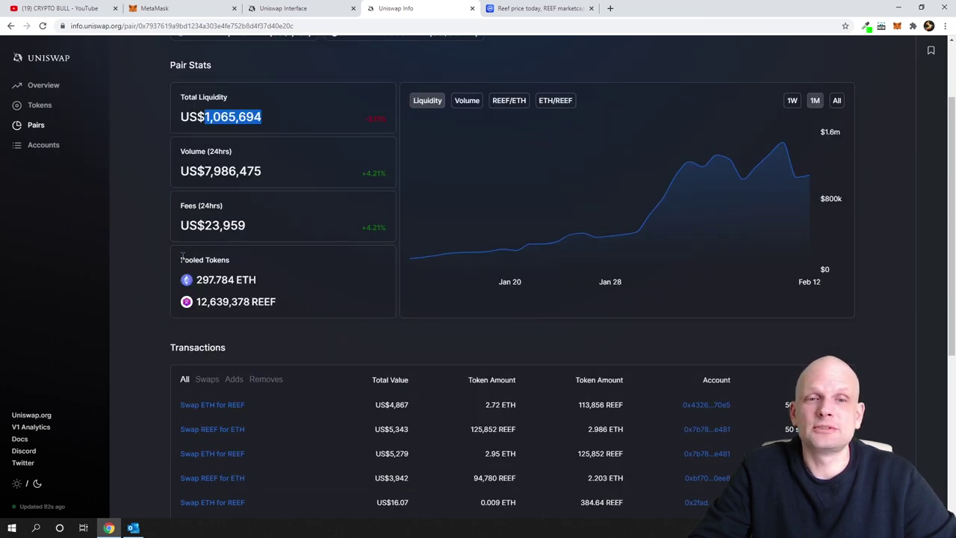
left_click_drag(182, 261, 231, 260)
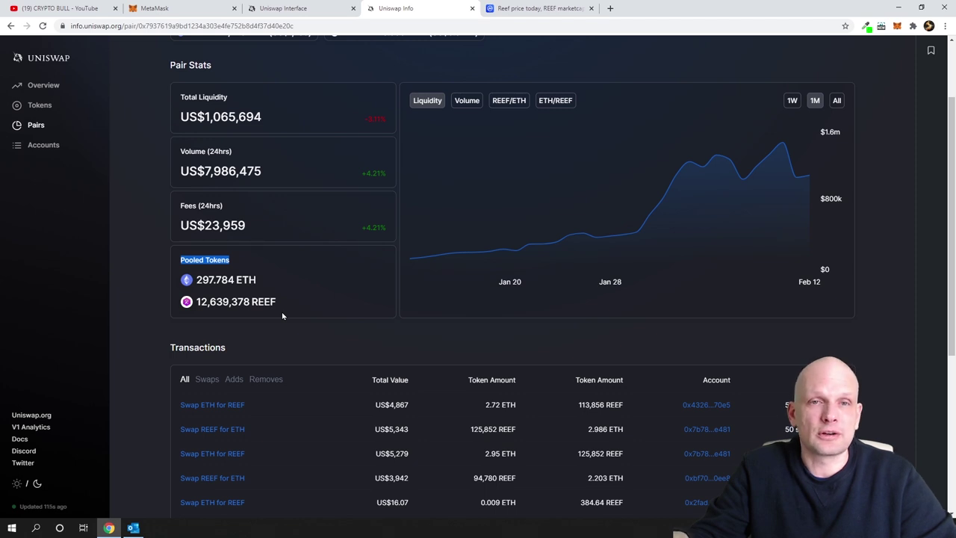
scroll(200, 127, "up", 2)
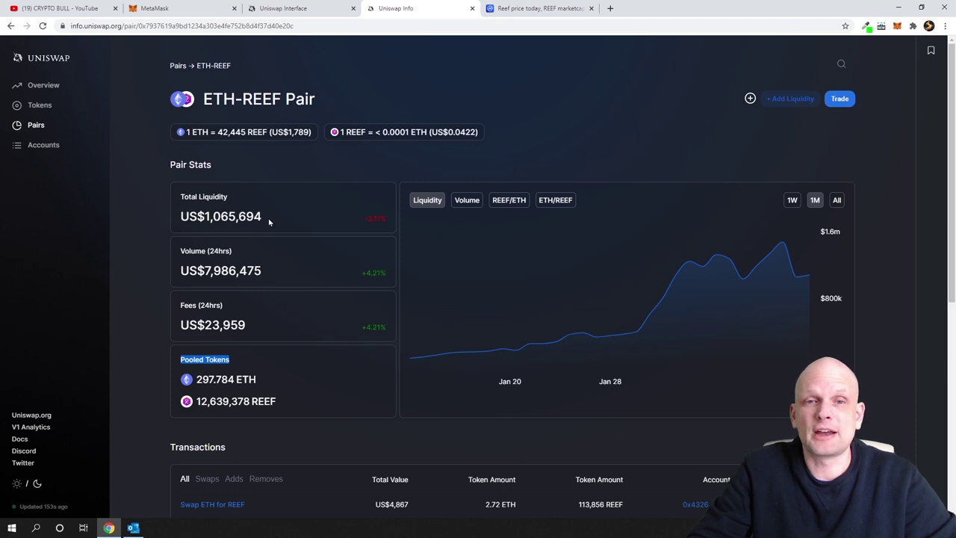
left_click_drag(269, 219, 191, 218)
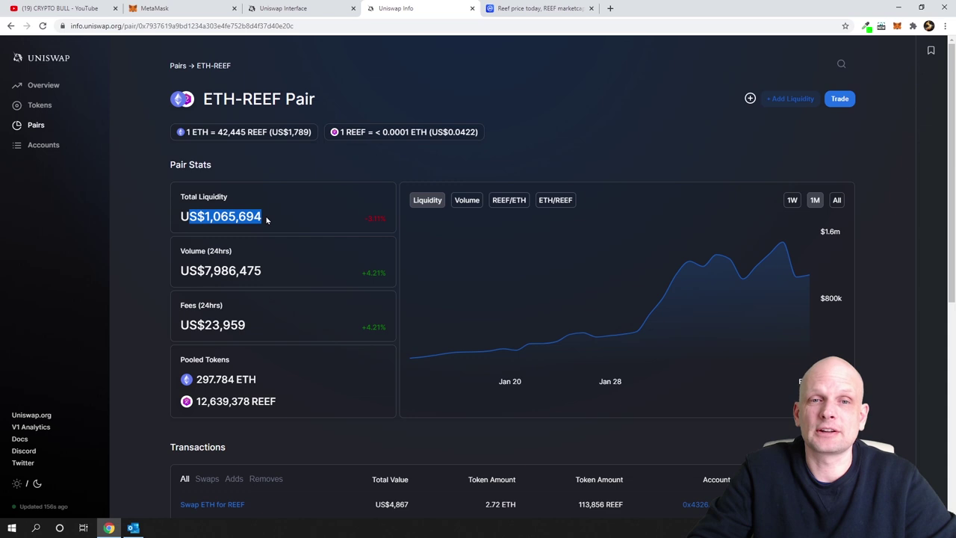
left_click(216, 217)
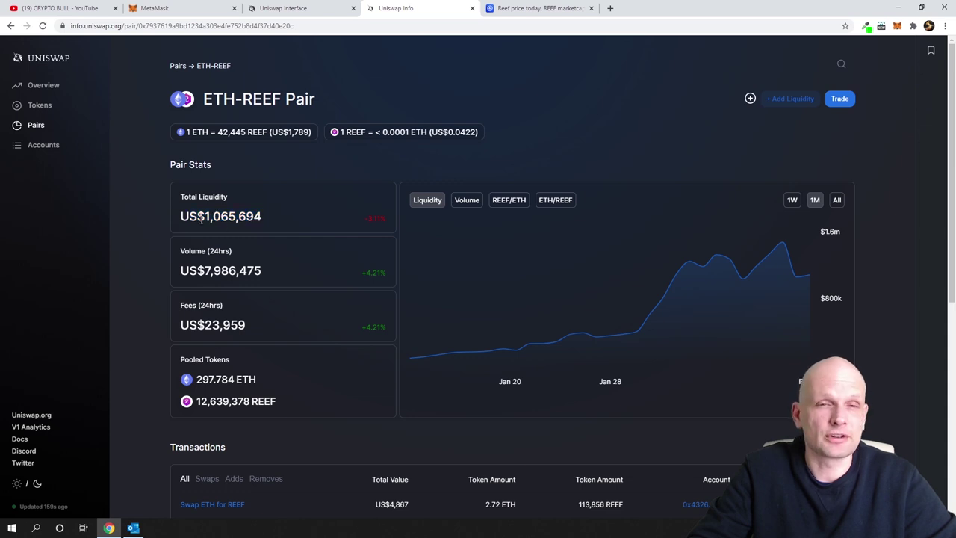
left_click_drag(198, 217, 276, 214)
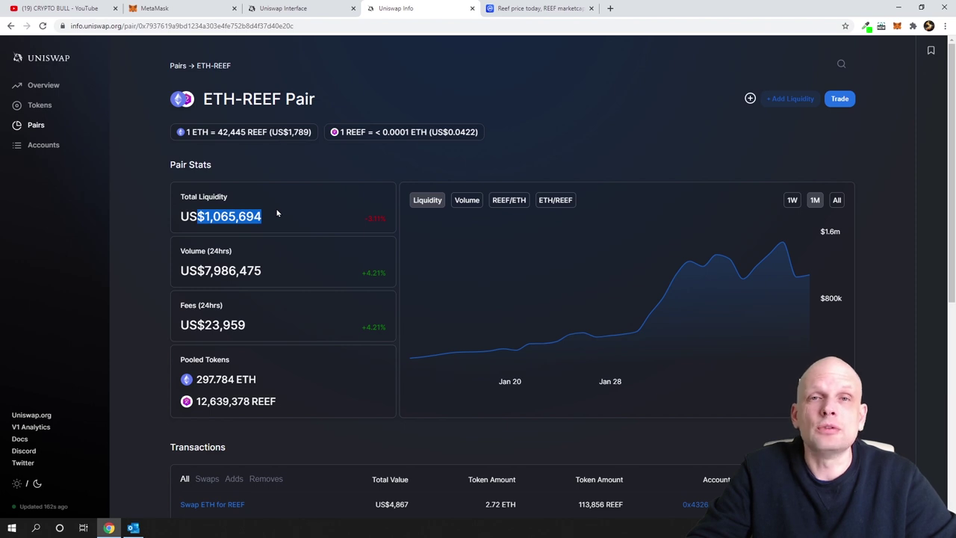
scroll(270, 227, "down", 1)
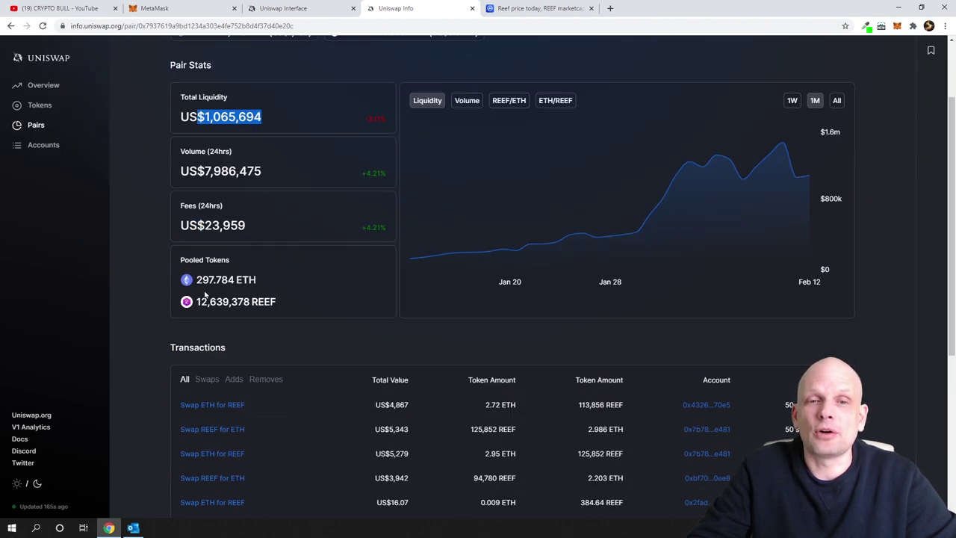
Step: Examine the ETH-REEF pair's 24-hour fees in the pair stats and compare them with its total liquidity
left_click_drag(199, 206, 223, 206)
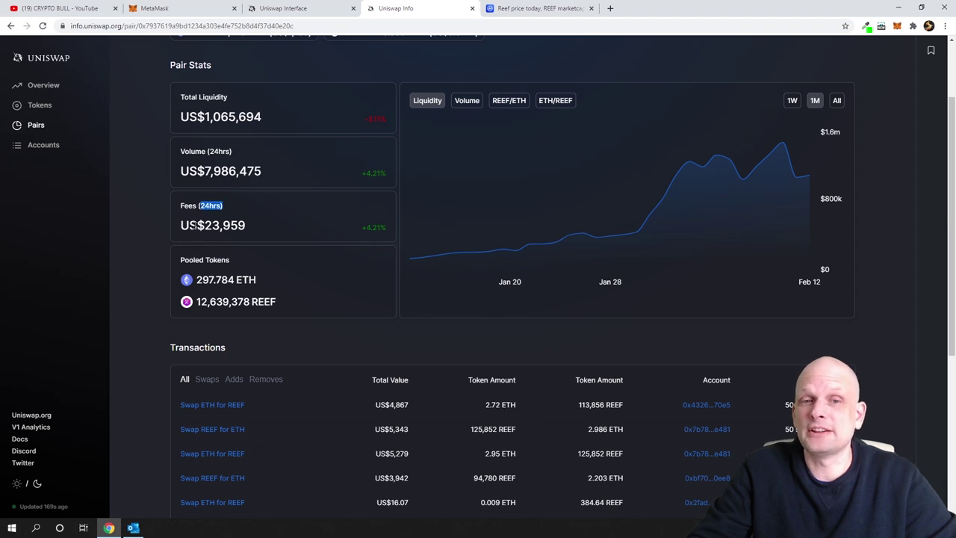
double_click(250, 225)
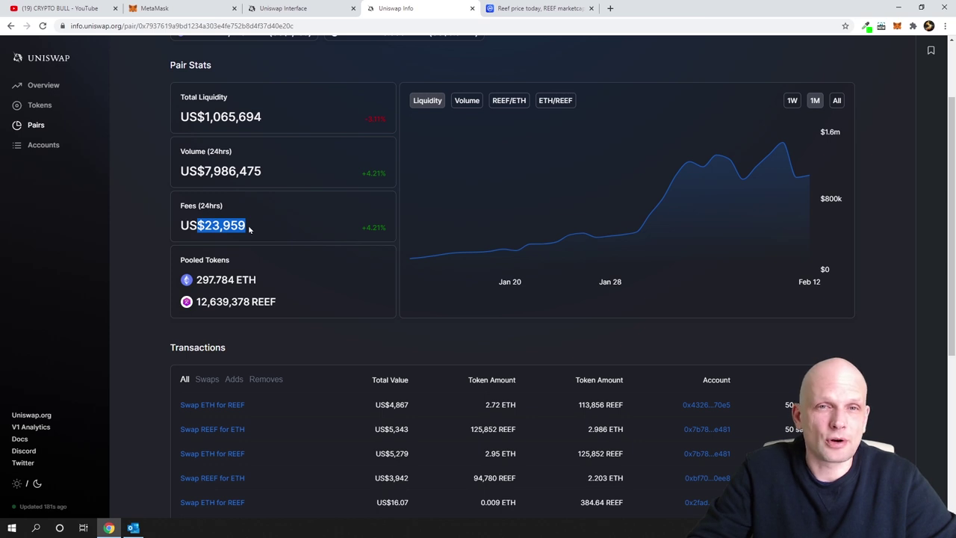
left_click(201, 117)
double_click(271, 116)
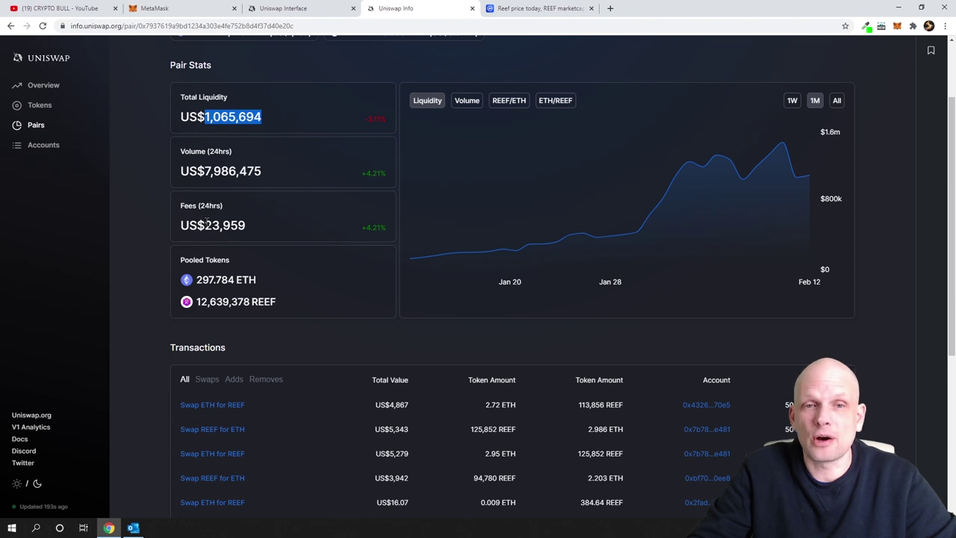
left_click_drag(206, 221, 238, 224)
left_click(288, 230)
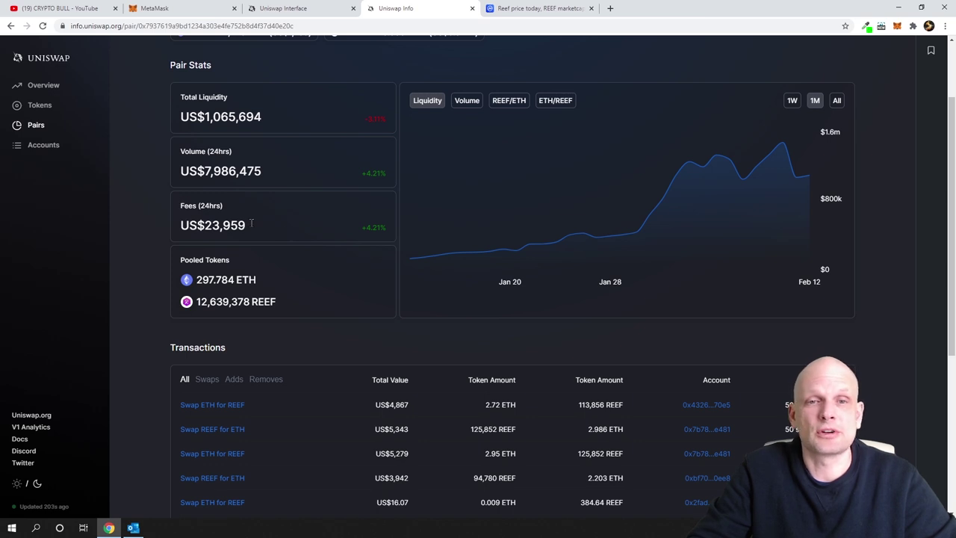
triple_click(252, 223)
Step: Open the Add Liquidity form for the ETH-REEF pair, enter 2.5 ETH, and check the matching REEF amount and pool share
scroll(252, 223, "up", 2)
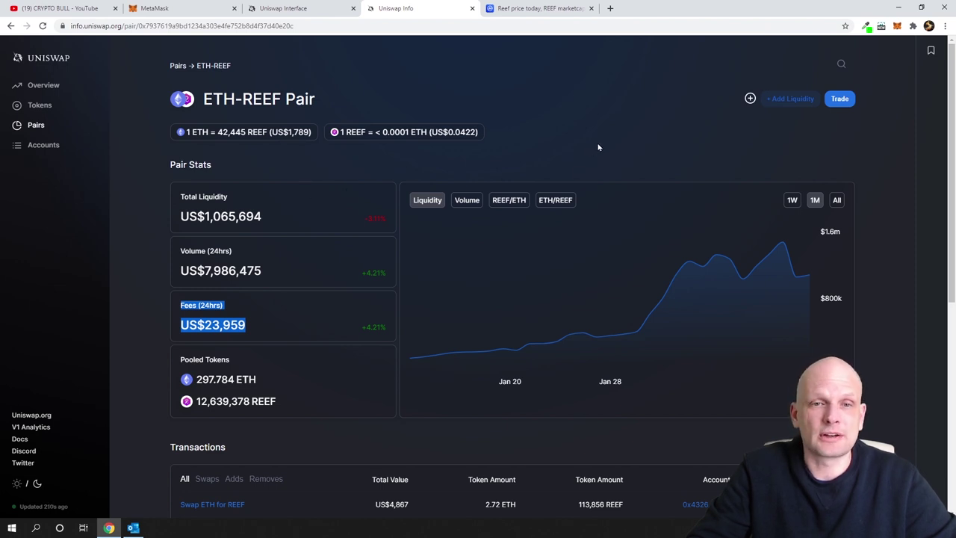
left_click(796, 104)
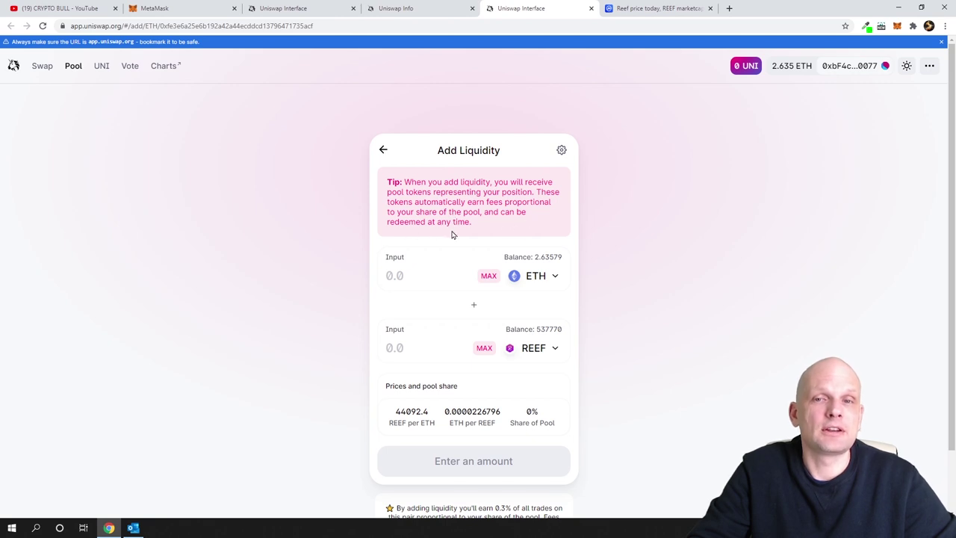
scroll(457, 230, "down", 1)
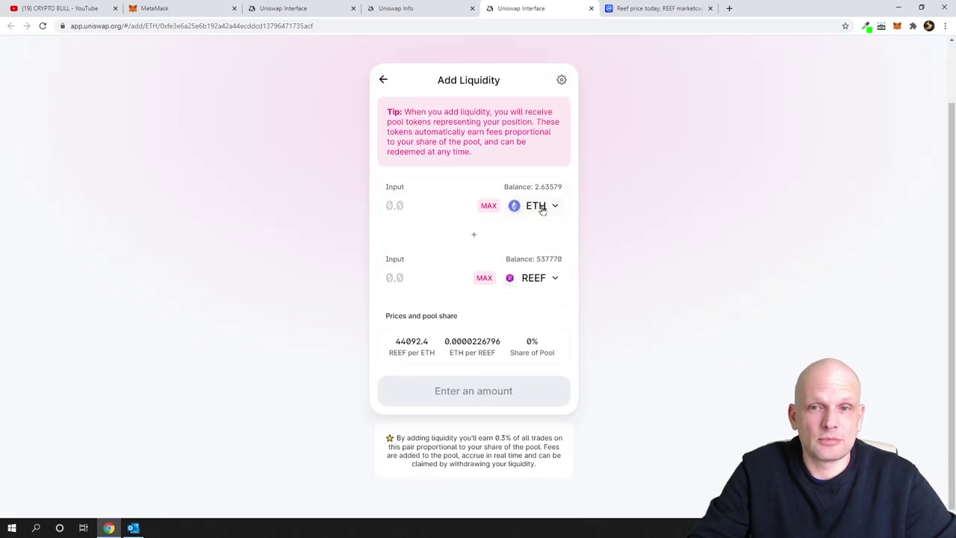
left_click(415, 211)
type("2.")
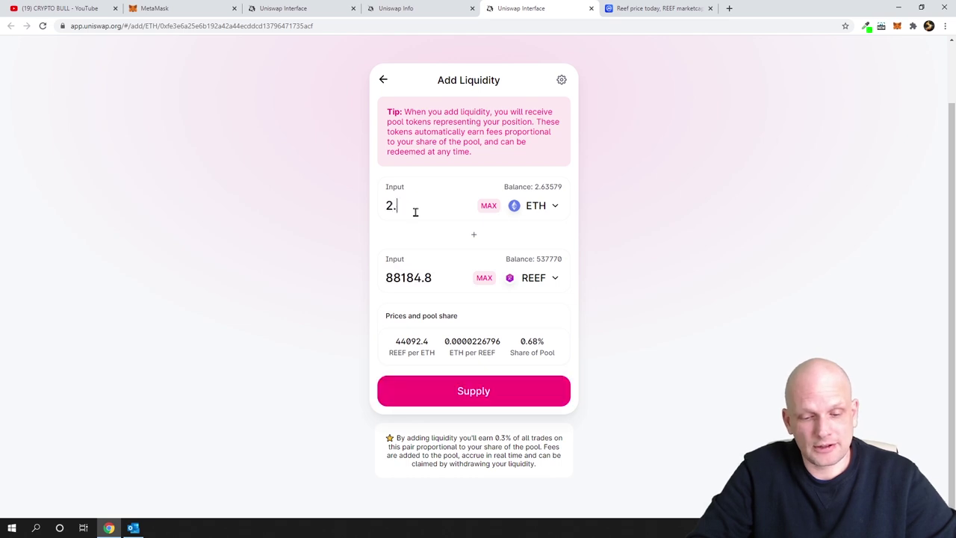
type("5")
left_click_drag(386, 278, 404, 278)
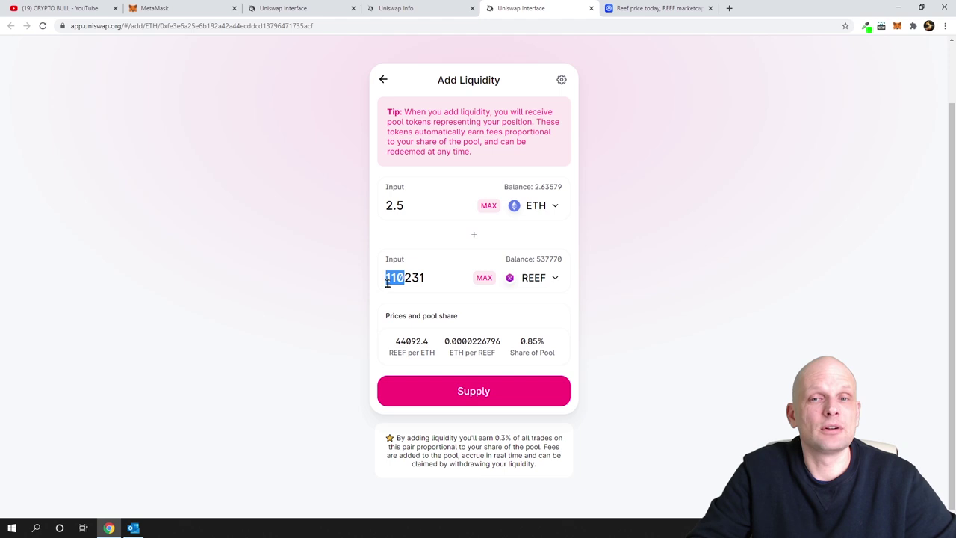
left_click_drag(387, 278, 424, 278)
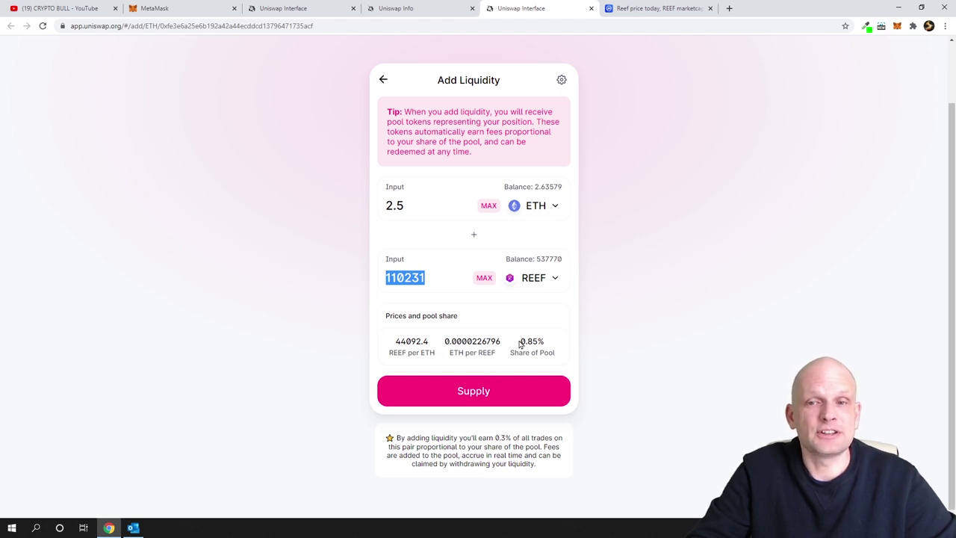
left_click_drag(519, 342, 557, 353)
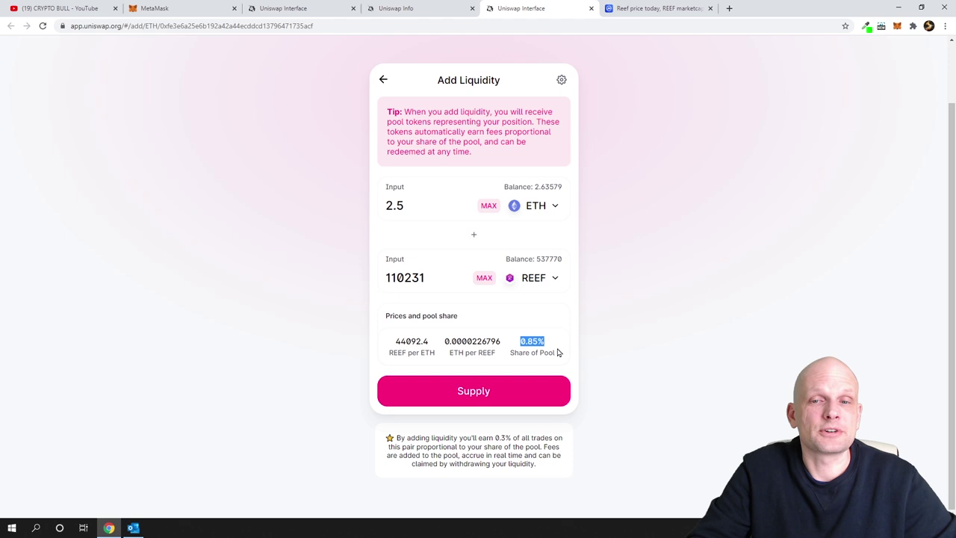
Step: Supply the entered ETH and REEF amounts to the pool and confirm the liquidity transaction in MetaMask
left_click(465, 396)
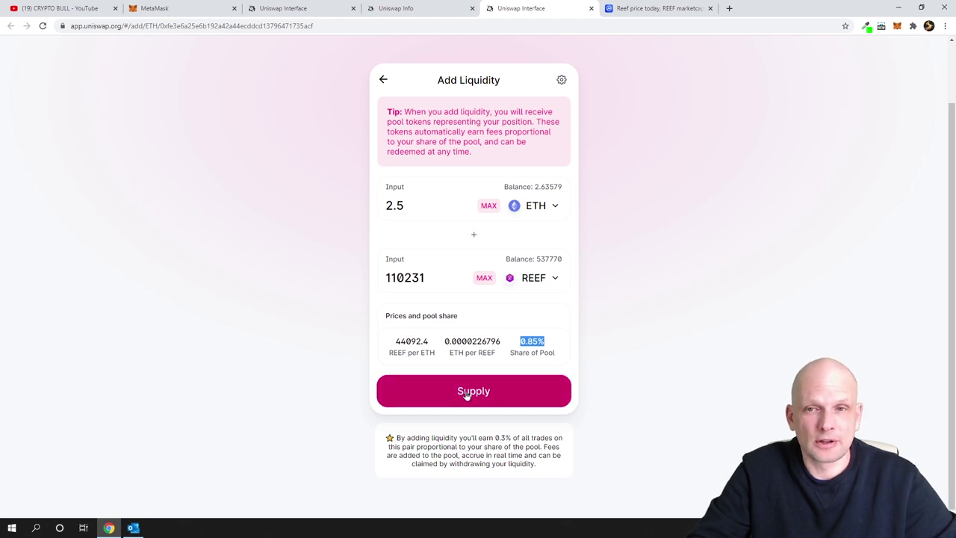
left_click(461, 383)
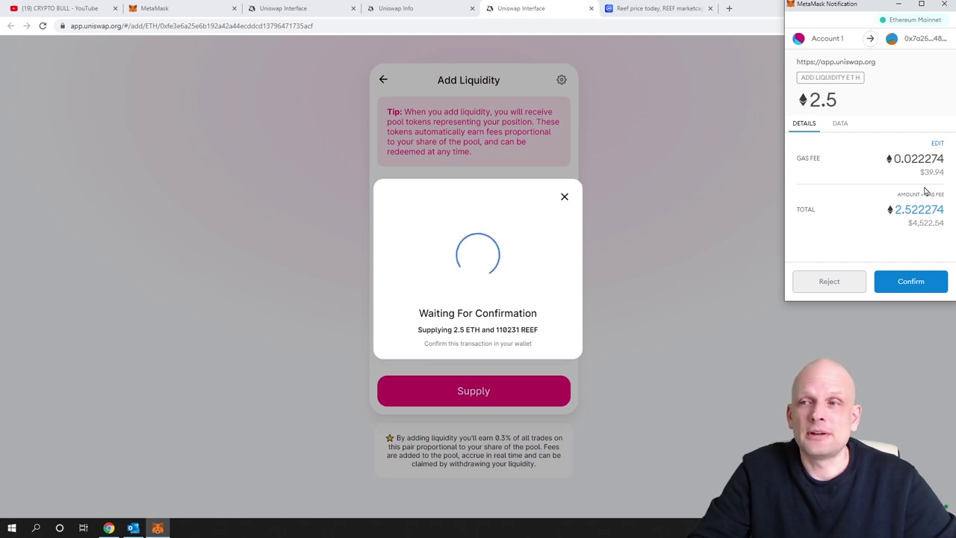
left_click_drag(920, 172, 944, 172)
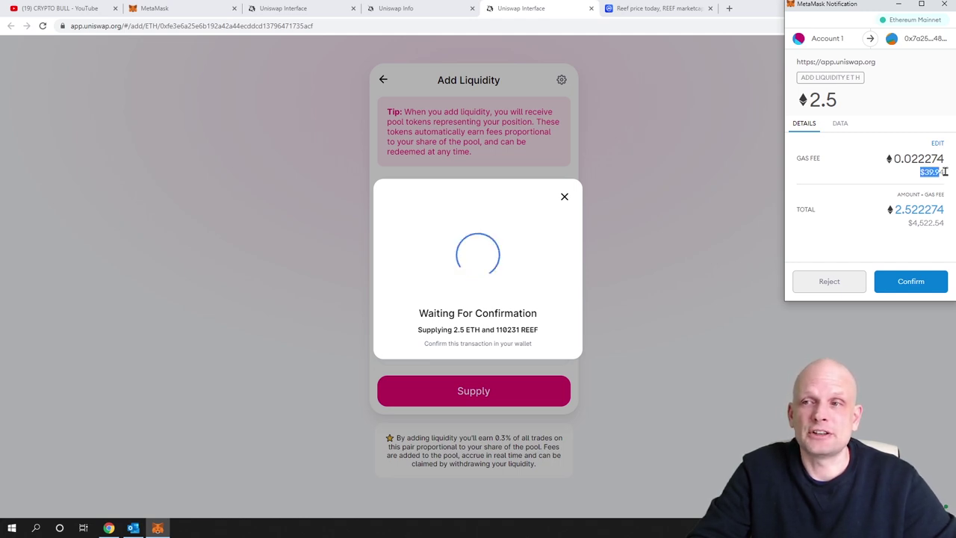
left_click(915, 281)
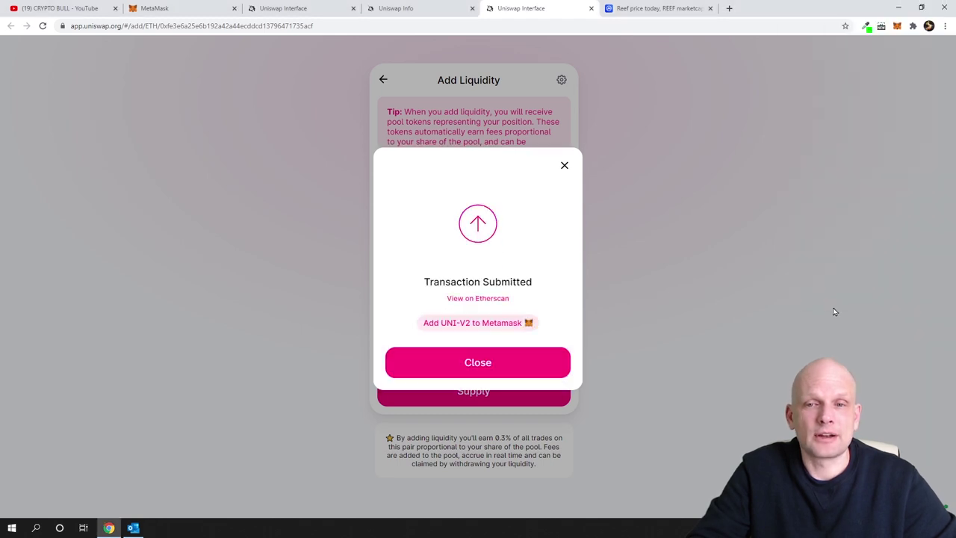
left_click(497, 366)
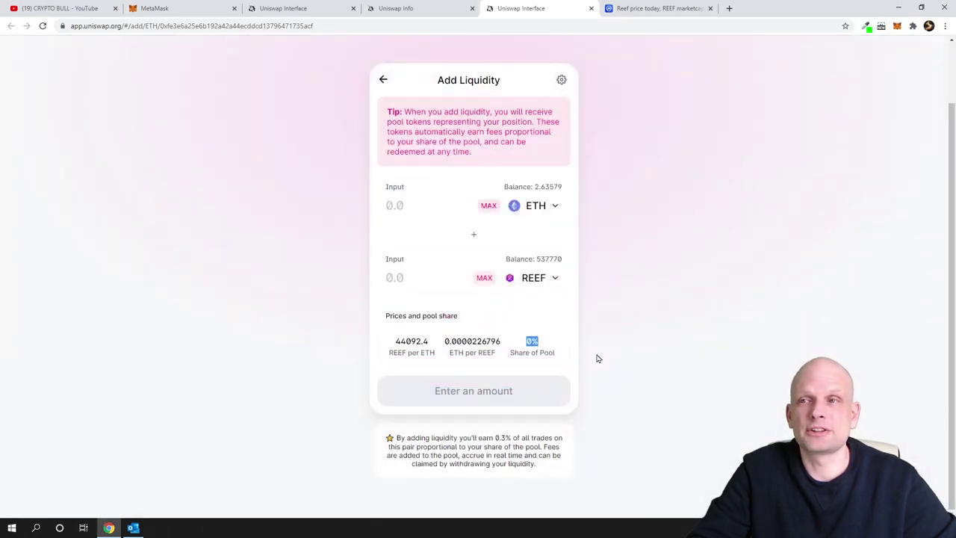
Step: Return to the original Uniswap app page, open the liquidity pool overview, and expand the ETH/REEF position's details
key("ctrl+shift+Tab")
key("ctrl+shift+Tab")
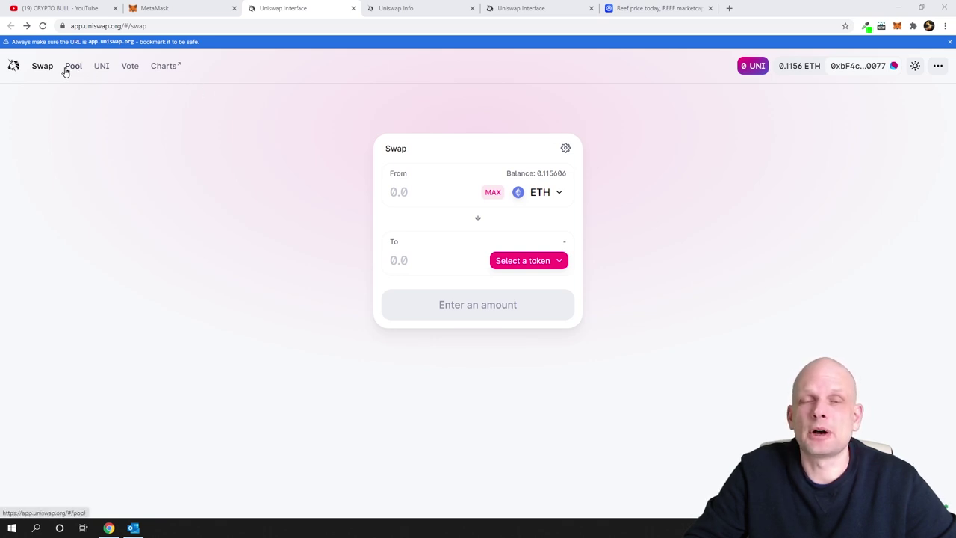
left_click(75, 68)
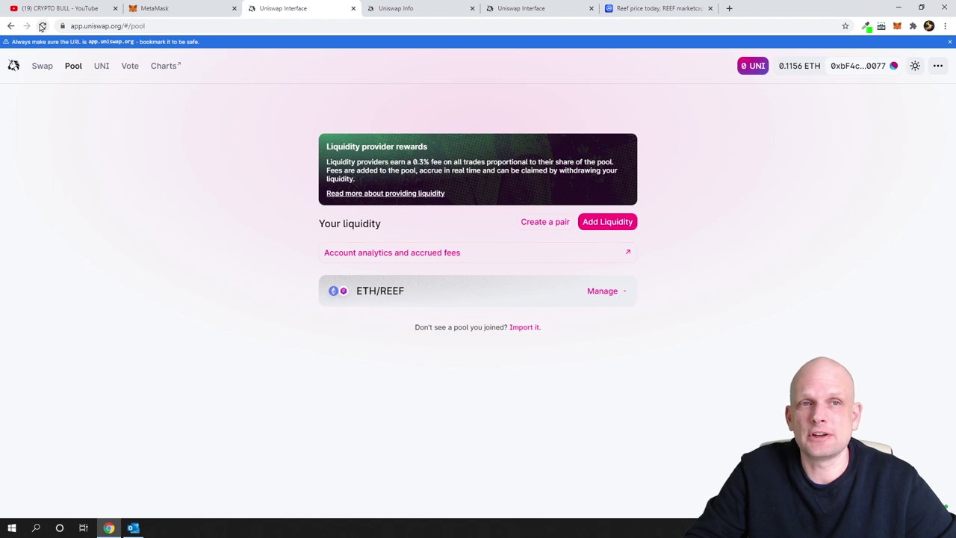
left_click(601, 293)
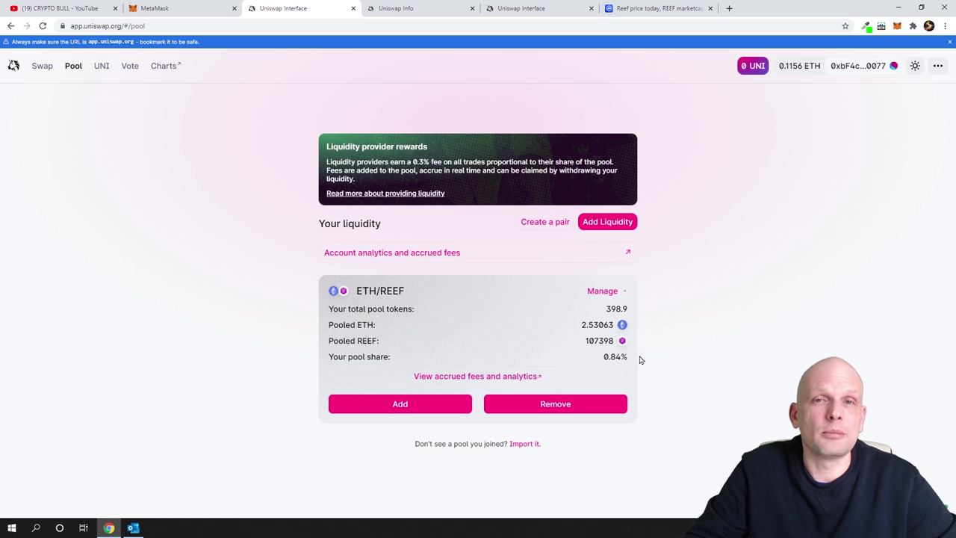
Step: Review the pair's 24-hour fees in Uniswap Info against the ETH/REEF pool share, also checking the MetaMask account activity
key("ctrl+Tab")
left_click_drag(198, 225, 246, 226)
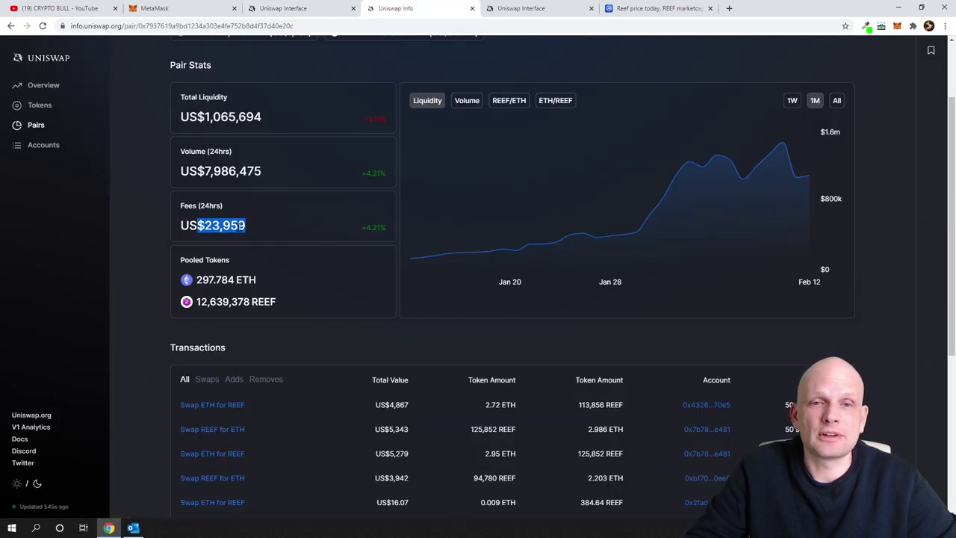
scroll(285, 237, "up", 2)
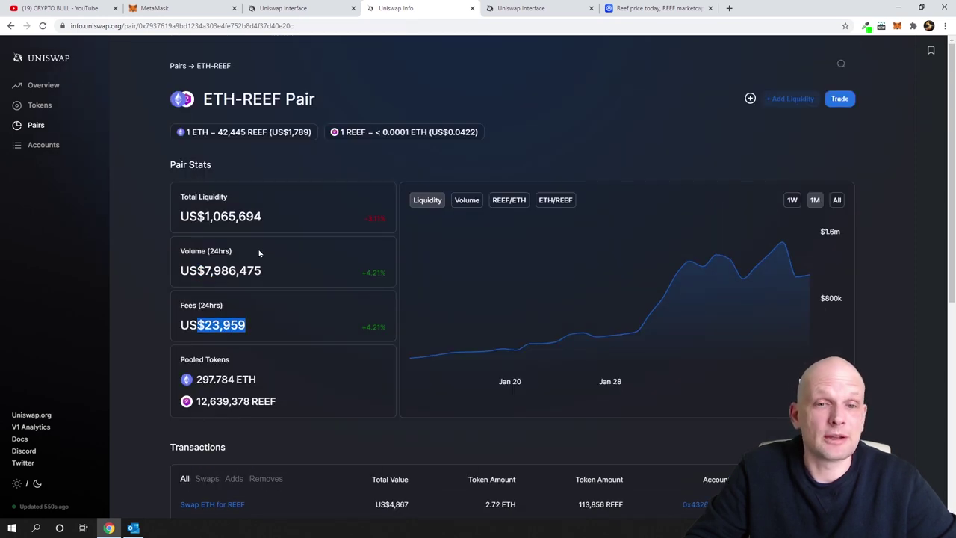
left_click(223, 323)
left_click(158, 6)
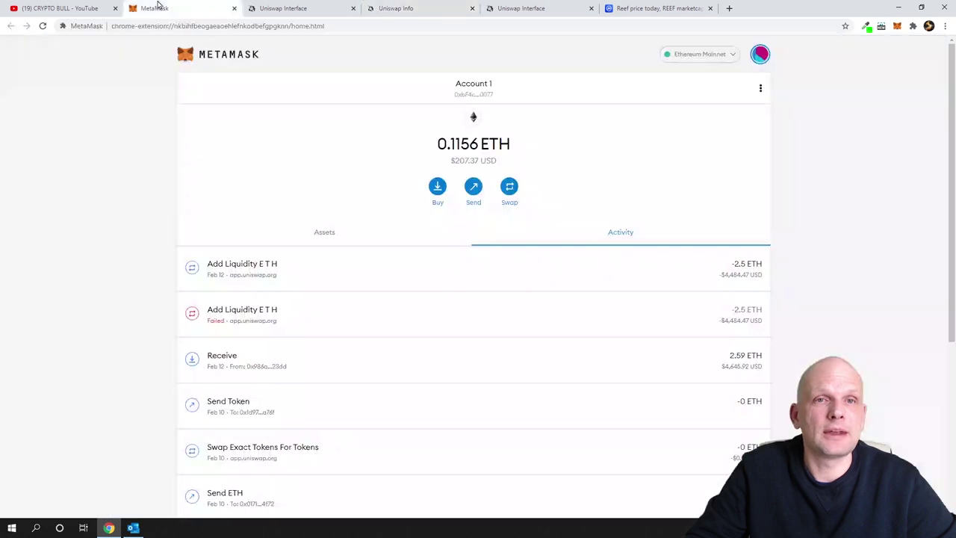
left_click(278, 7)
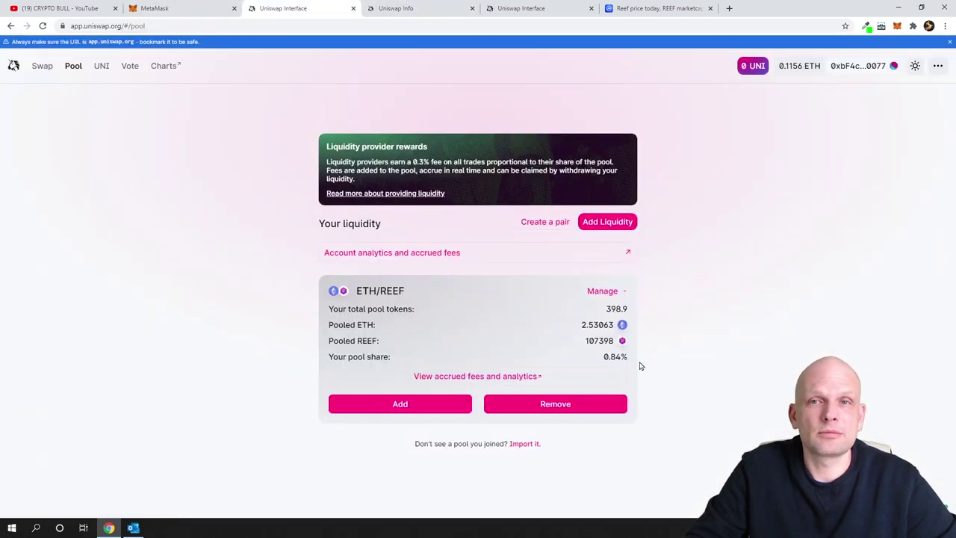
left_click(387, 9)
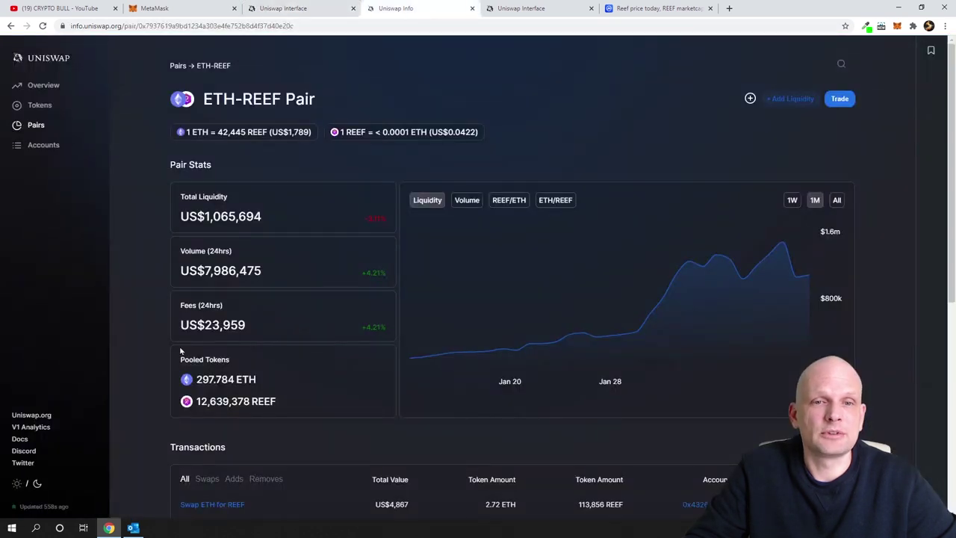
left_click_drag(204, 326, 251, 328)
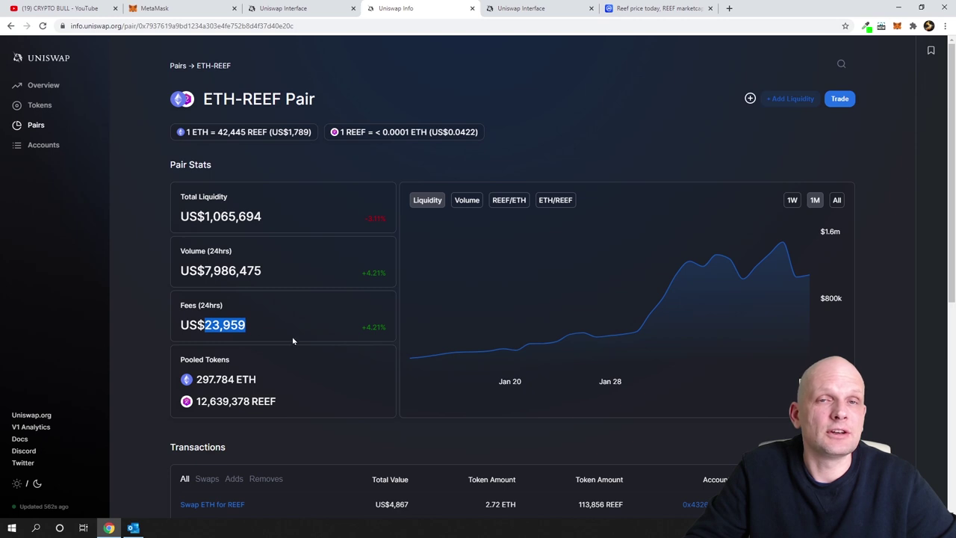
left_click(269, 8)
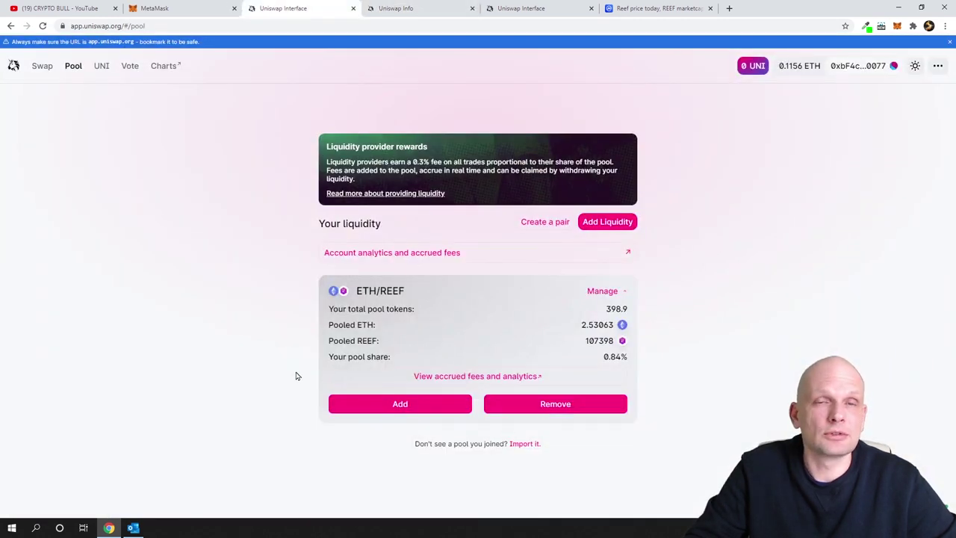